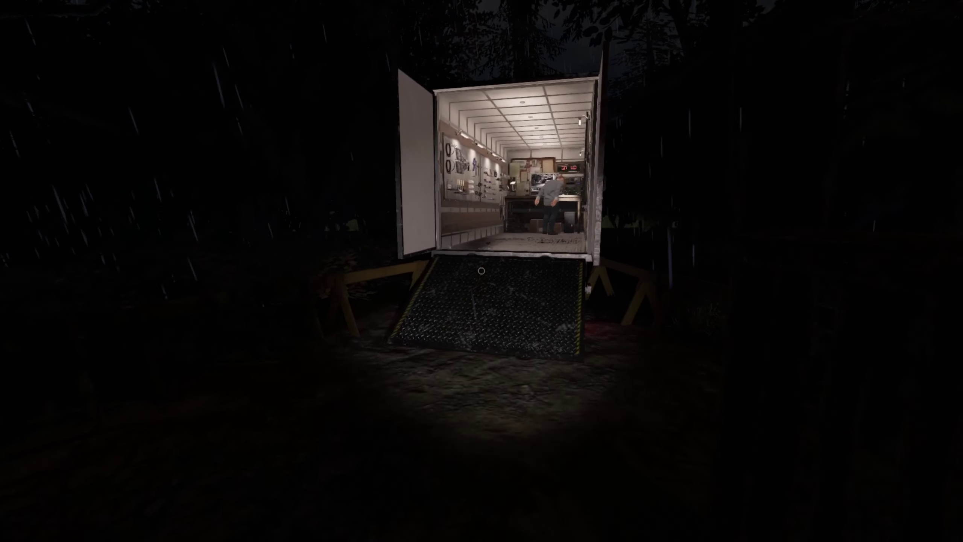
Step: Walk up the ramp into the truck to the desk and its monitor
{"action": "key", "text": "w"}
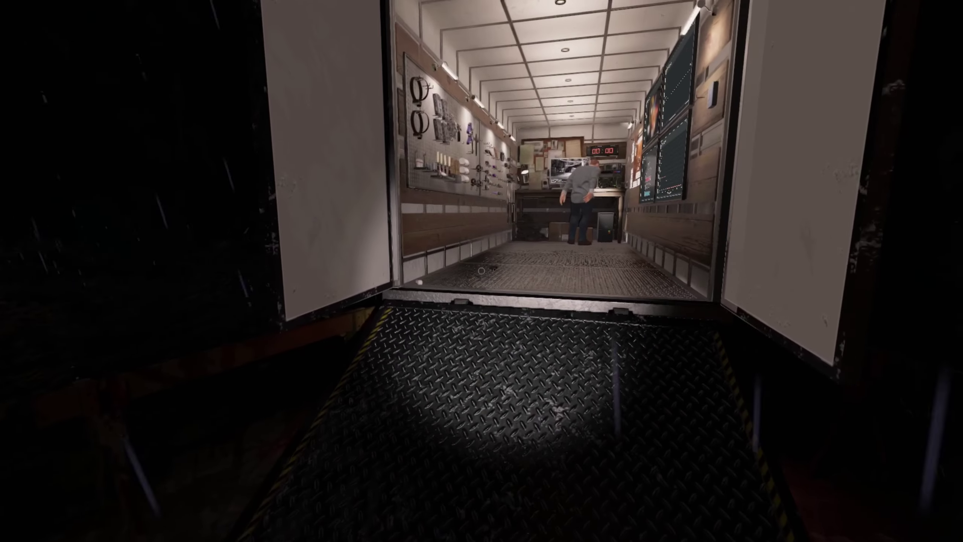
{"action": "key", "text": "w"}
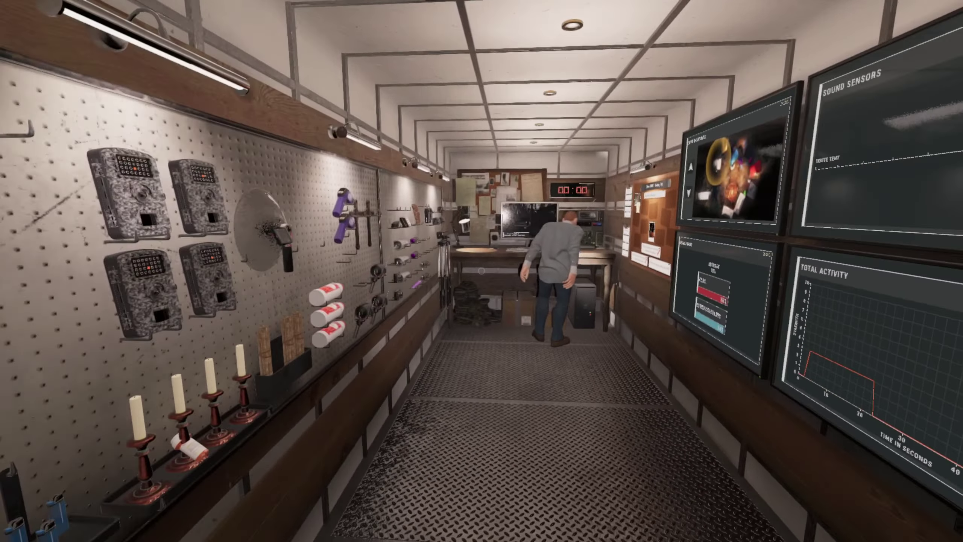
{"action": "key", "text": "w"}
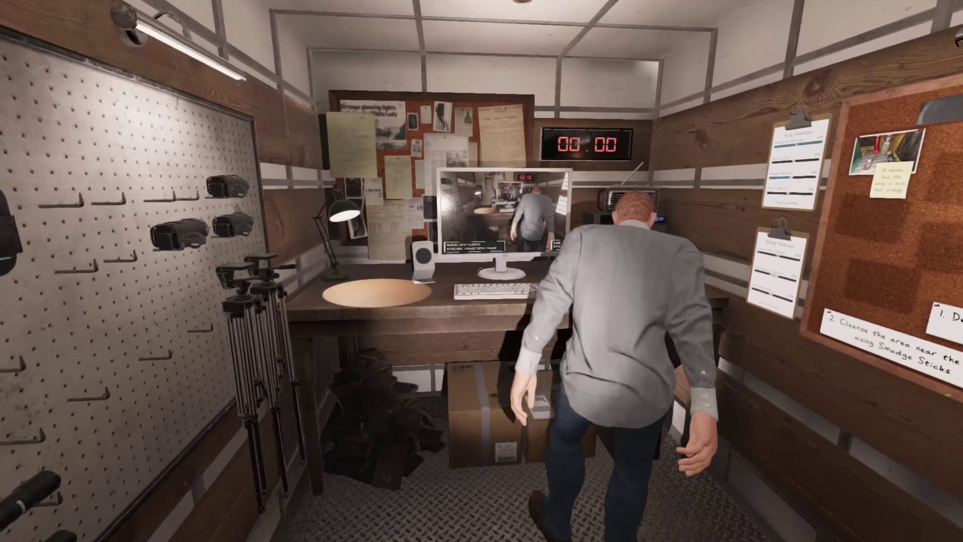
{"action": "key", "text": "w"}
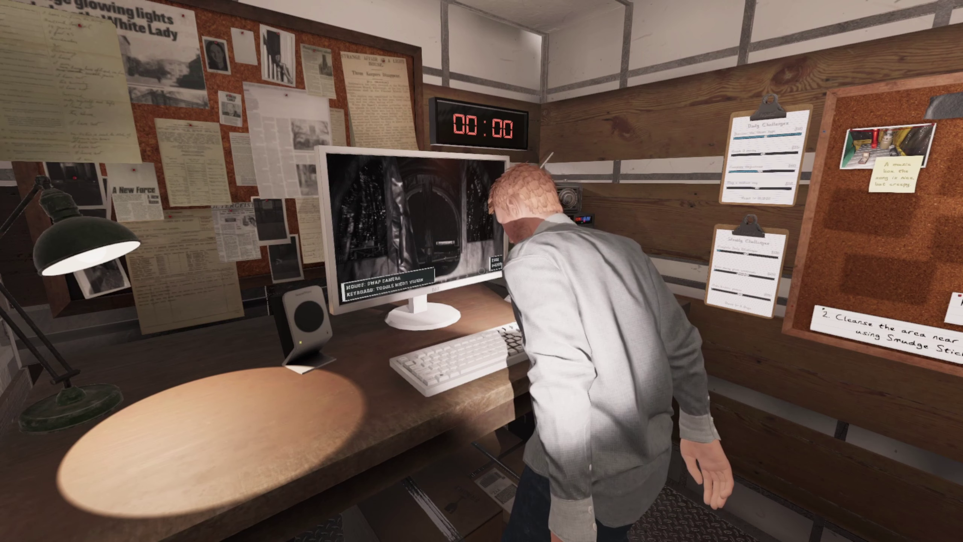
{"action": "key", "text": "d"}
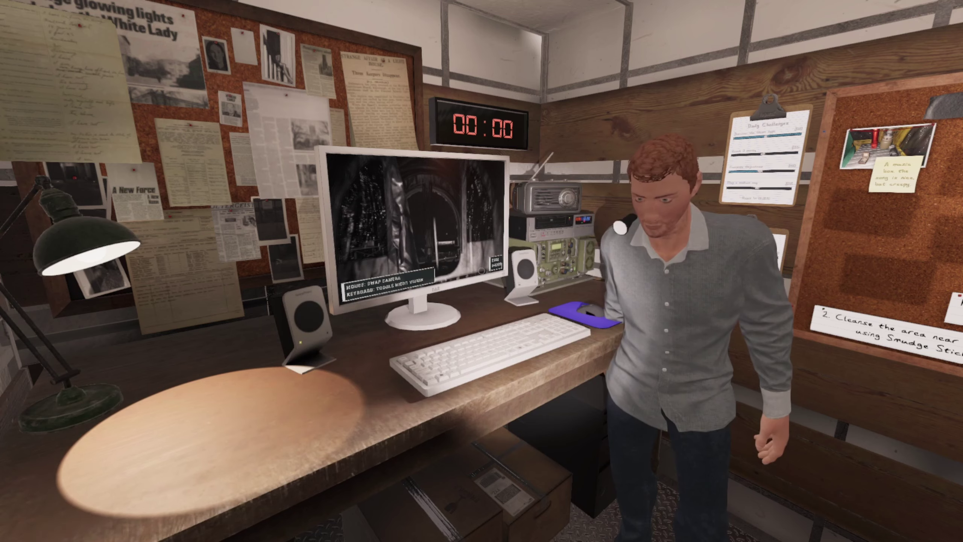
{"action": "key", "text": "d"}
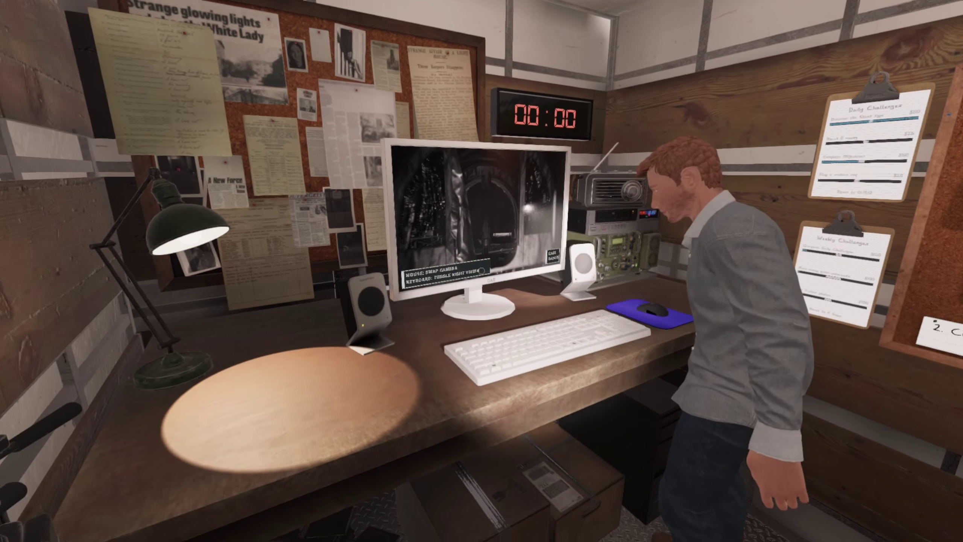
Step: Open the journal, browse the ghost list and The Mimic's details, then return to evidence
{"action": "key", "text": "j"}
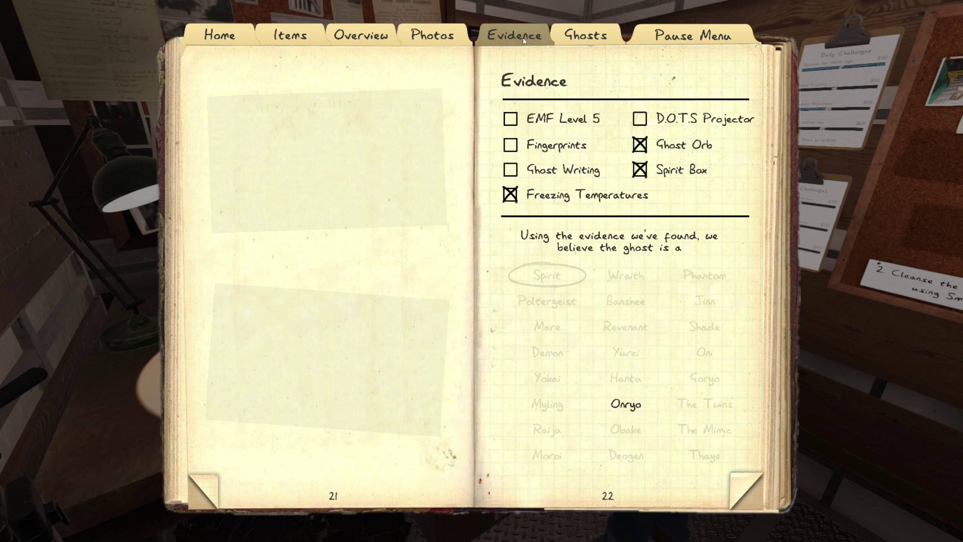
{"action": "left_click", "coordinate": [593, 37]}
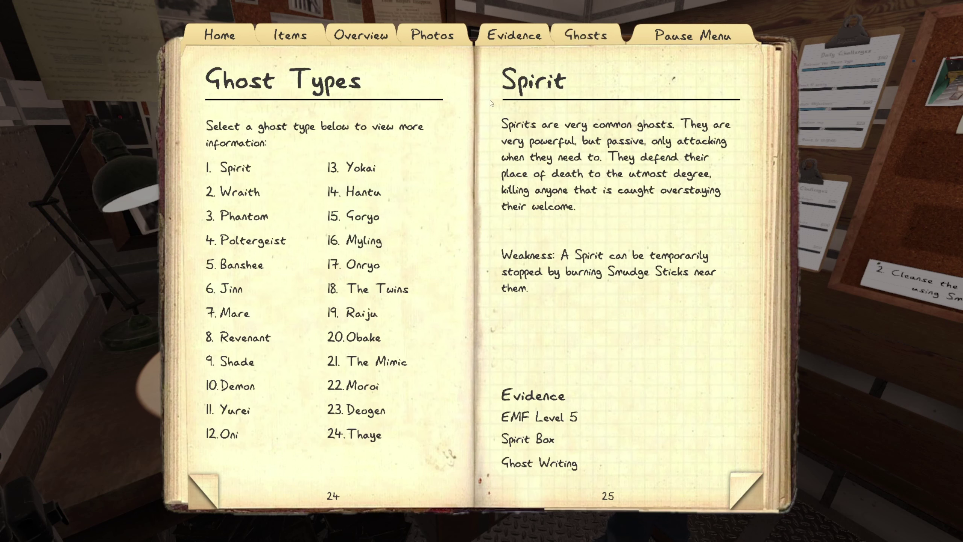
{"action": "left_click", "coordinate": [521, 43]}
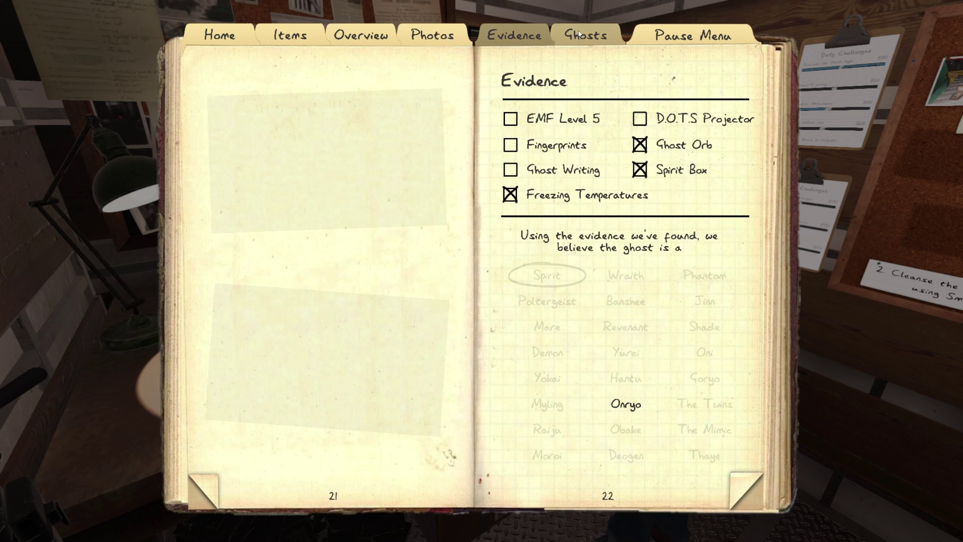
{"action": "left_click", "coordinate": [572, 33]}
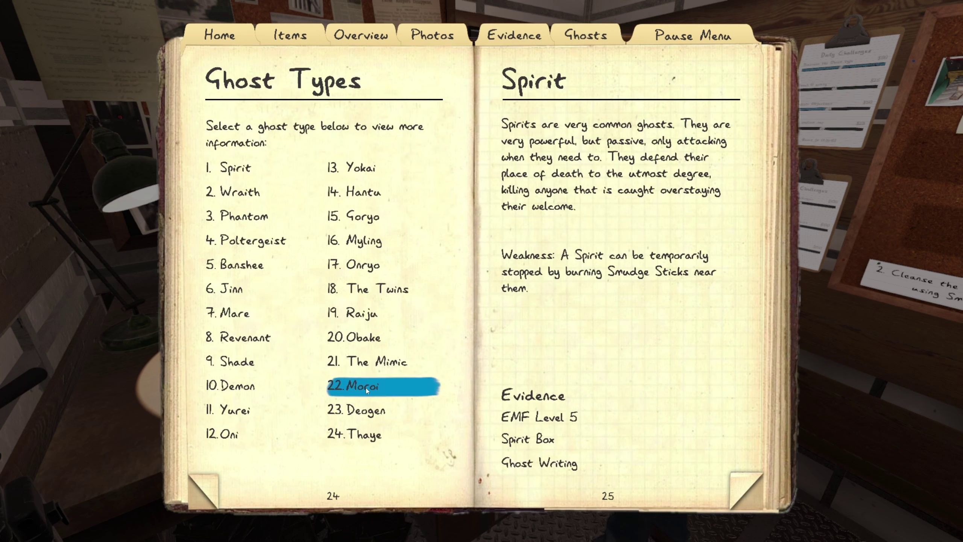
{"action": "left_click", "coordinate": [368, 364]}
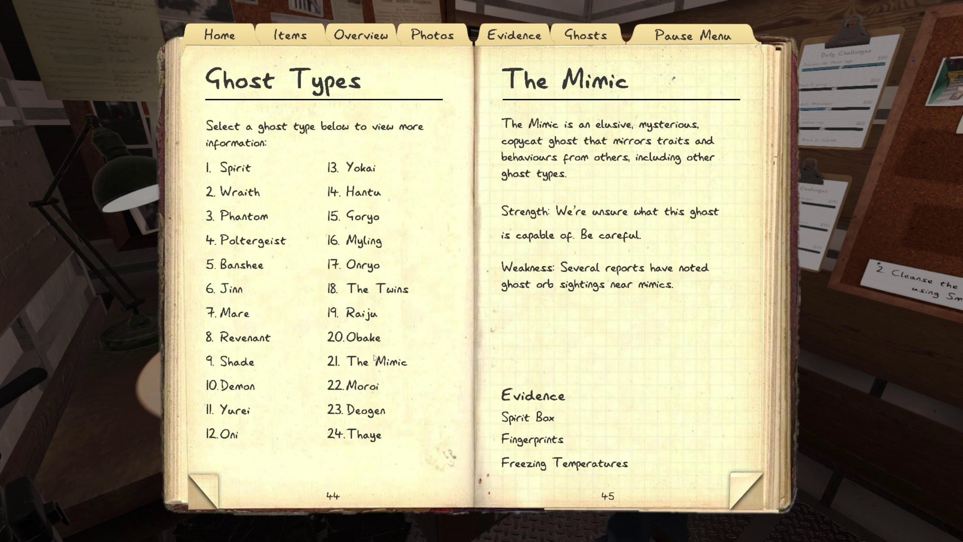
{"action": "left_click", "coordinate": [547, 44]}
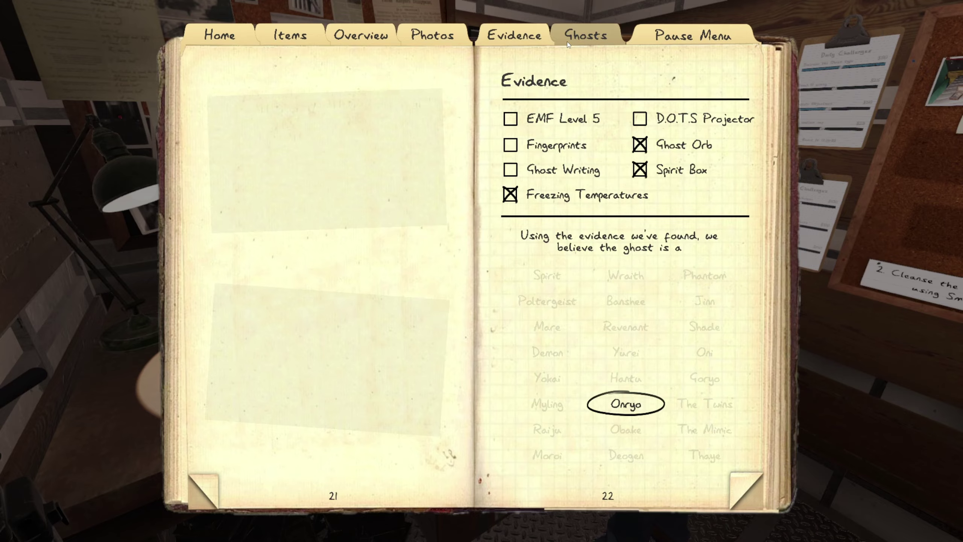
Step: Close the journal and walk past the case board and activity monitors toward the rear door
{"action": "key", "text": "j"}
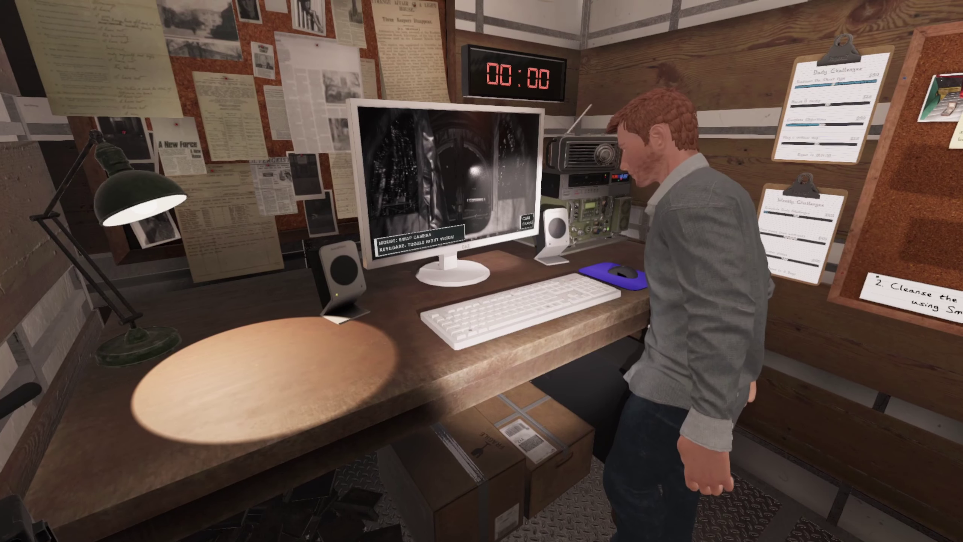
{"action": "key", "text": "d"}
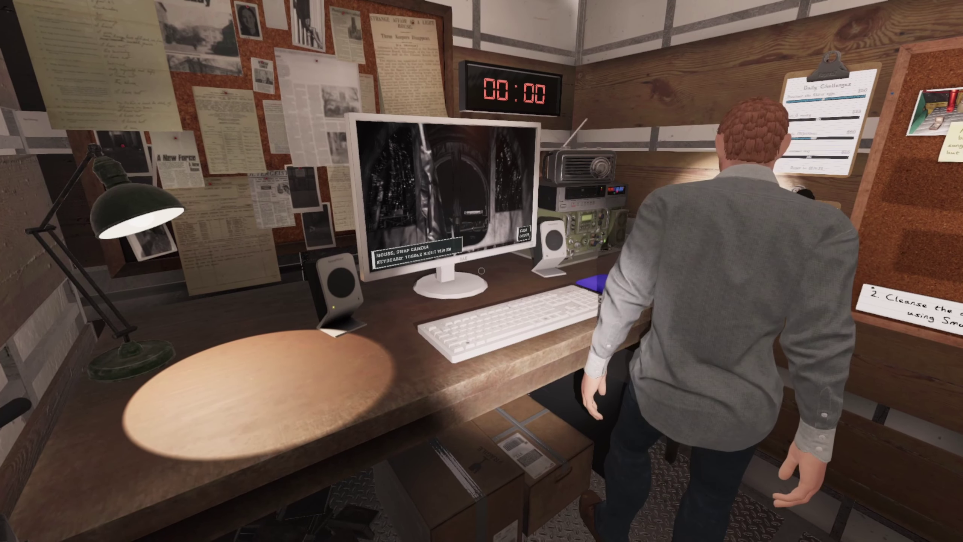
{"action": "key", "text": "w"}
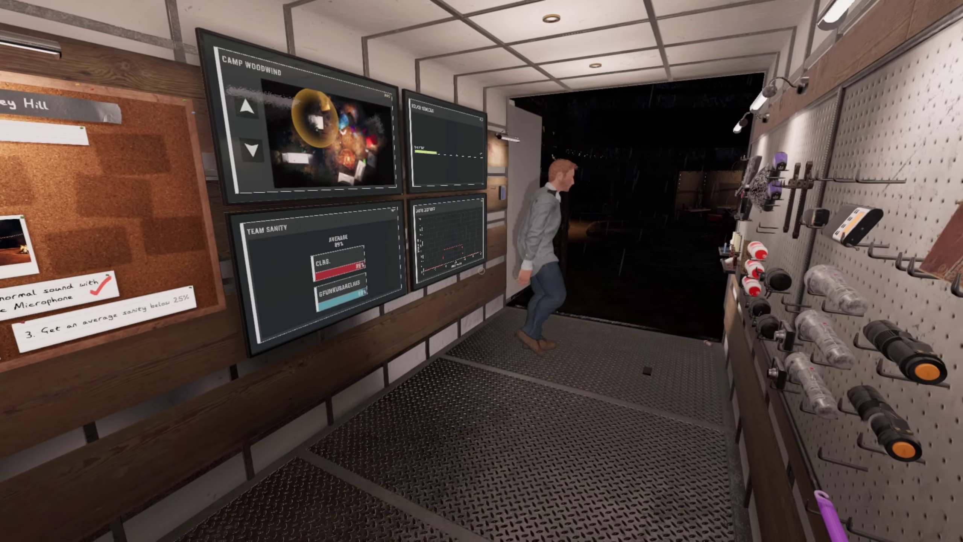
{"action": "key", "text": "w"}
{"action": "key", "text": "d"}
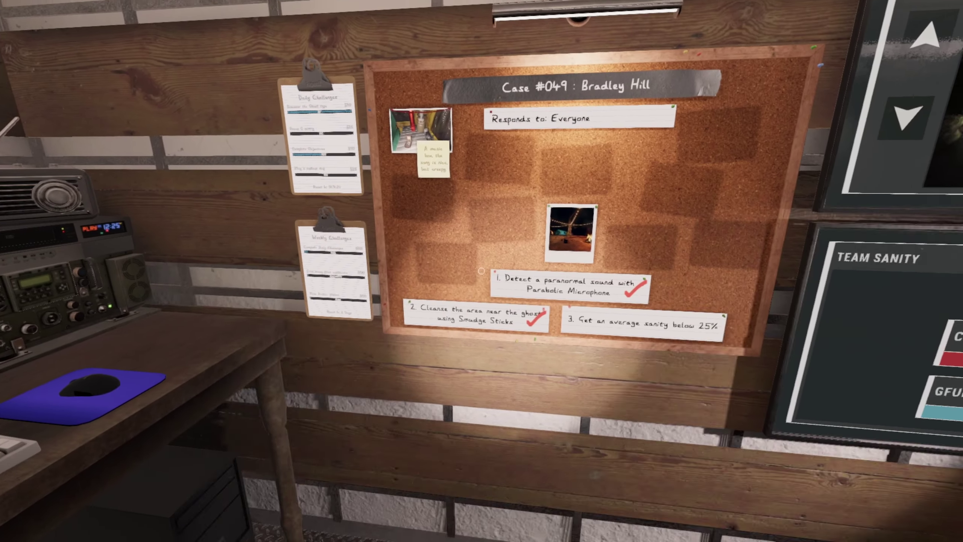
{"action": "key", "text": "w"}
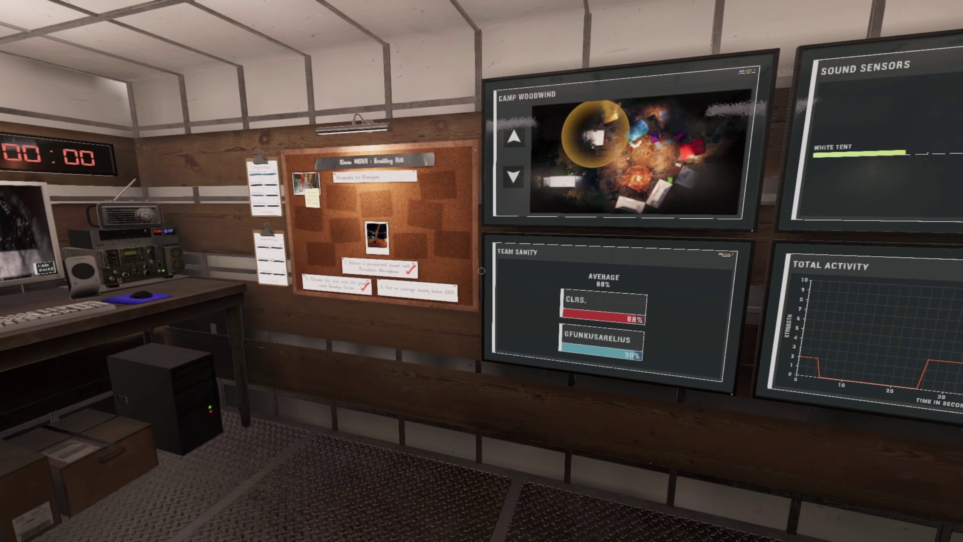
{"action": "key", "text": "w"}
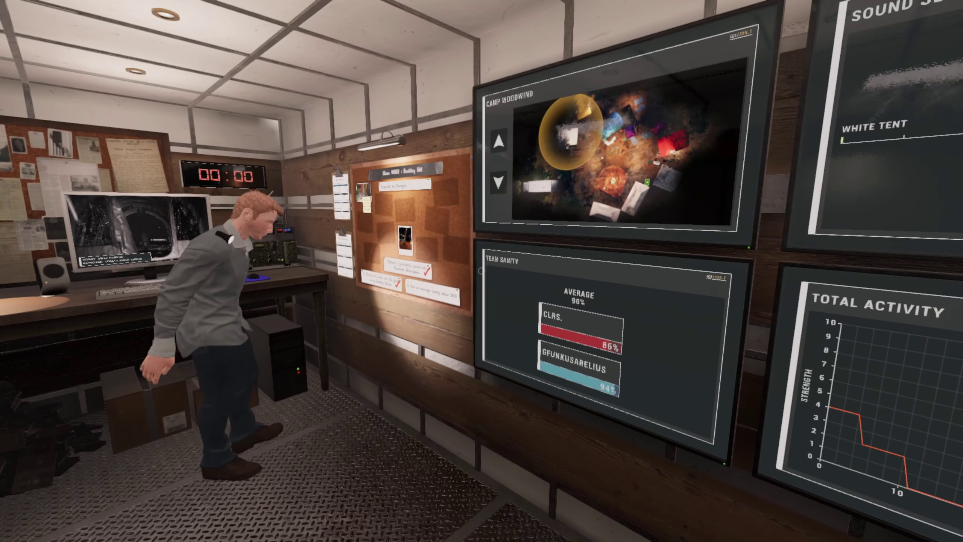
{"action": "key", "text": "s"}
Step: Check the journal's Overview page and the Music Box photo on Photos, then close it
{"action": "key", "text": "j"}
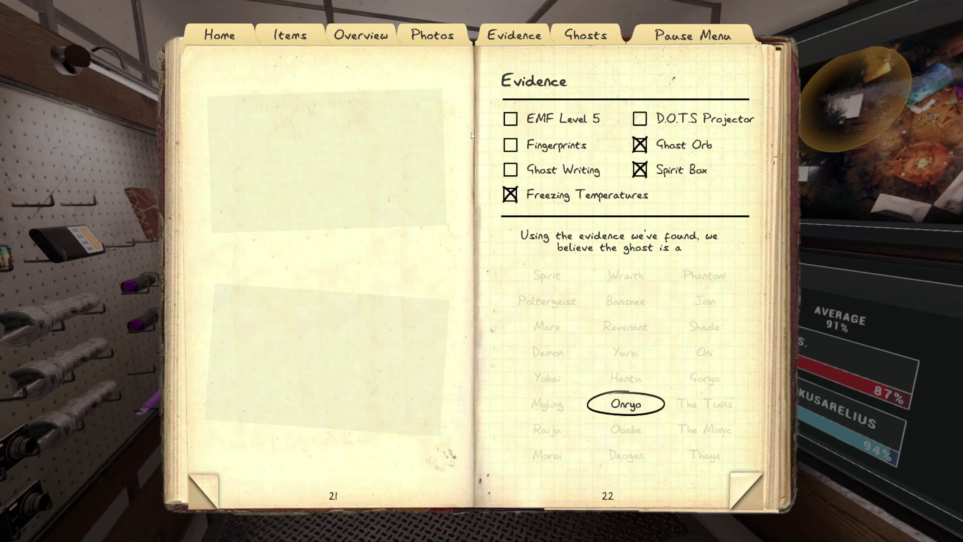
{"action": "left_click", "coordinate": [351, 36]}
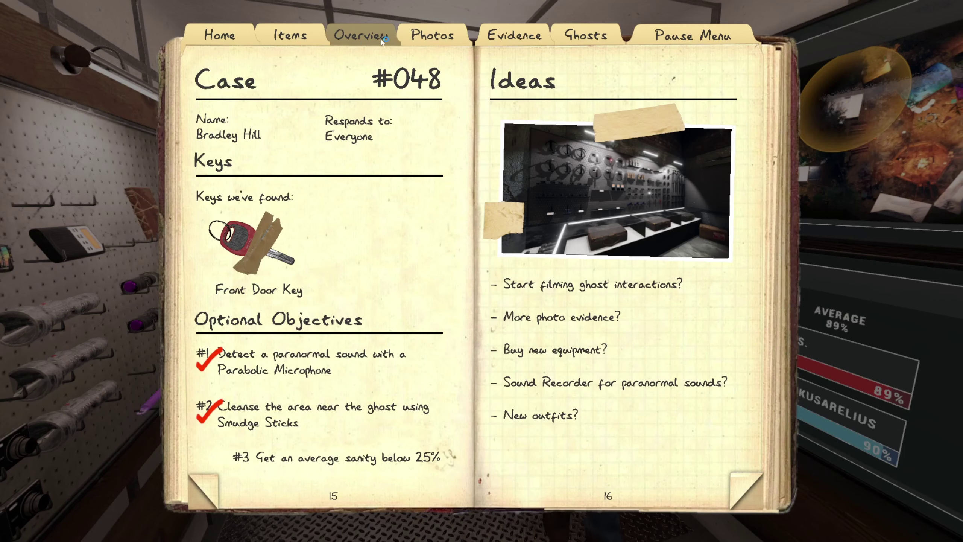
{"action": "left_click", "coordinate": [430, 34]}
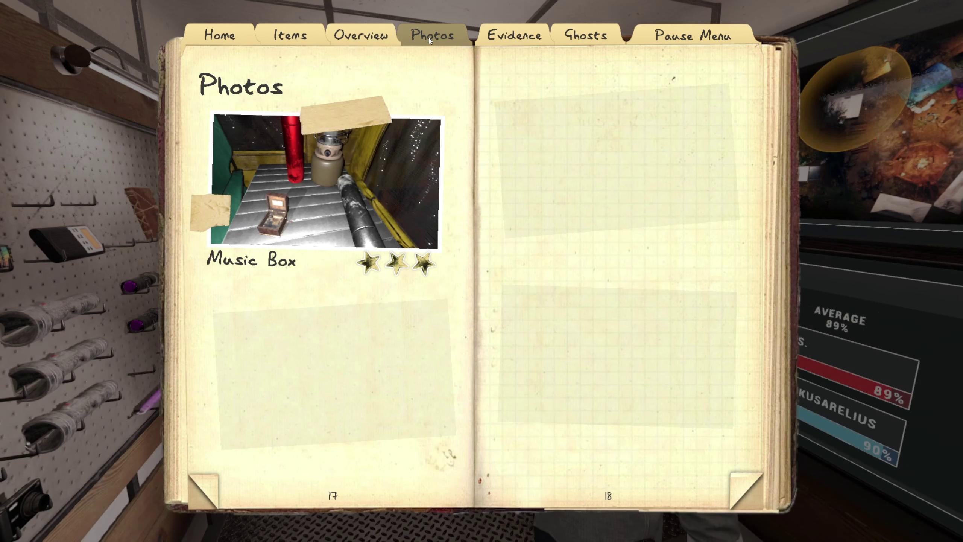
{"action": "key", "text": "j"}
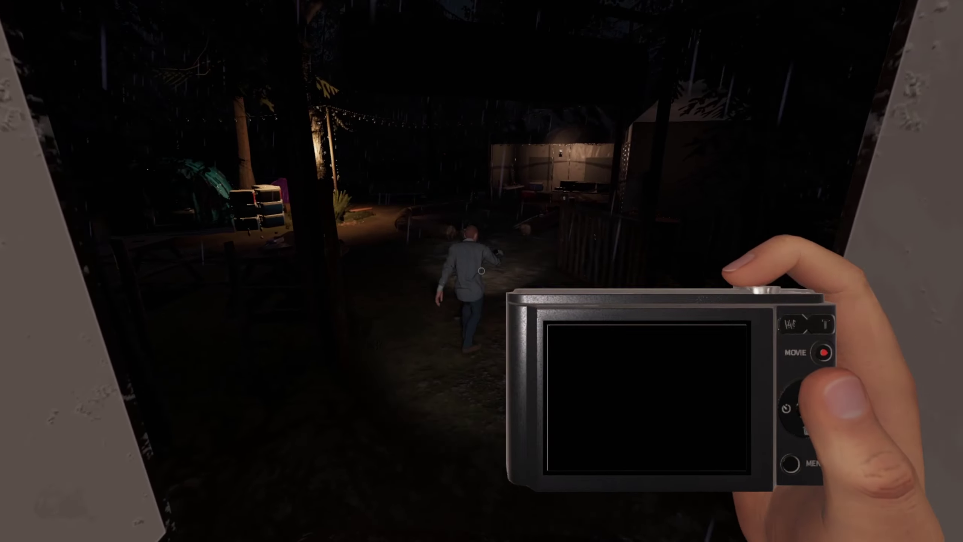
Step: Walk out of the truck past the teal tent to the picnic table, fence and cooler
{"action": "key", "text": "w"}
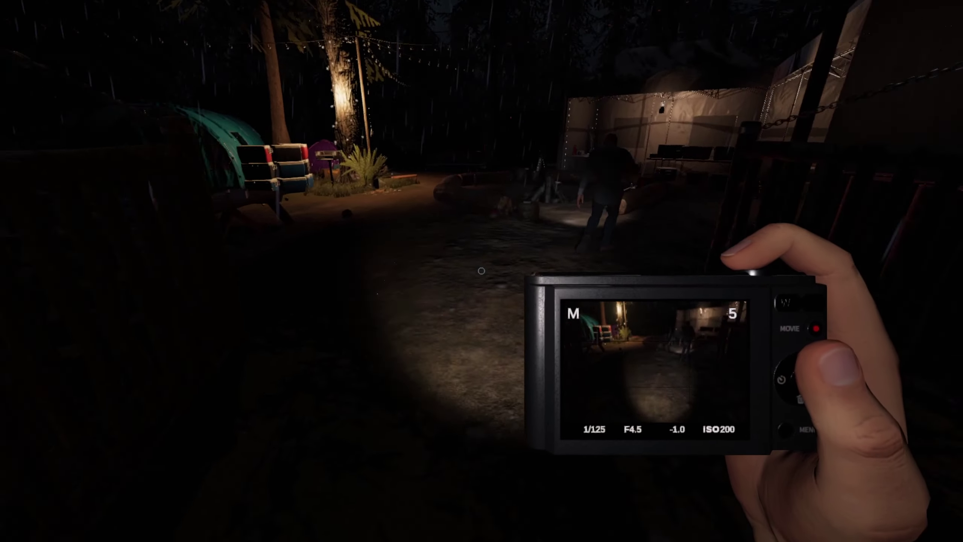
{"action": "key", "text": "w"}
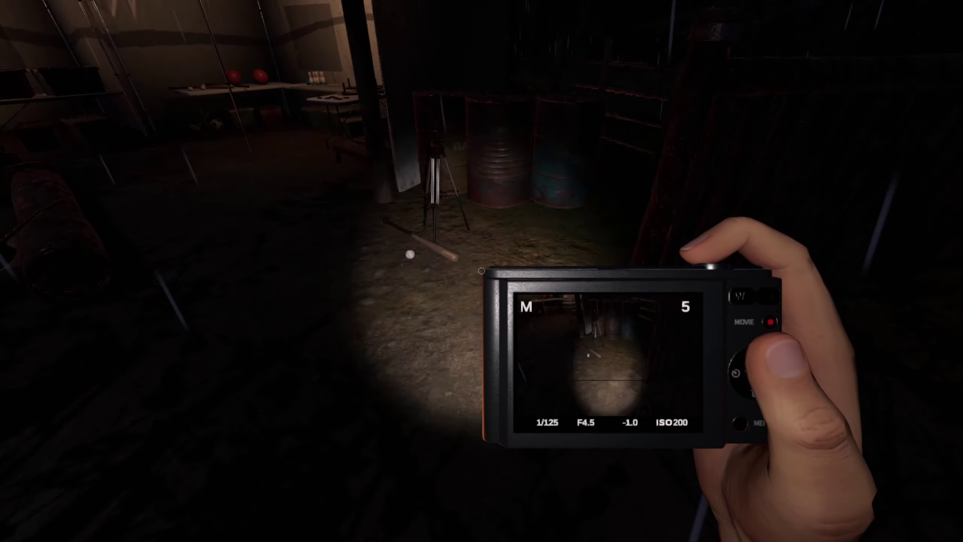
{"action": "key", "text": "w"}
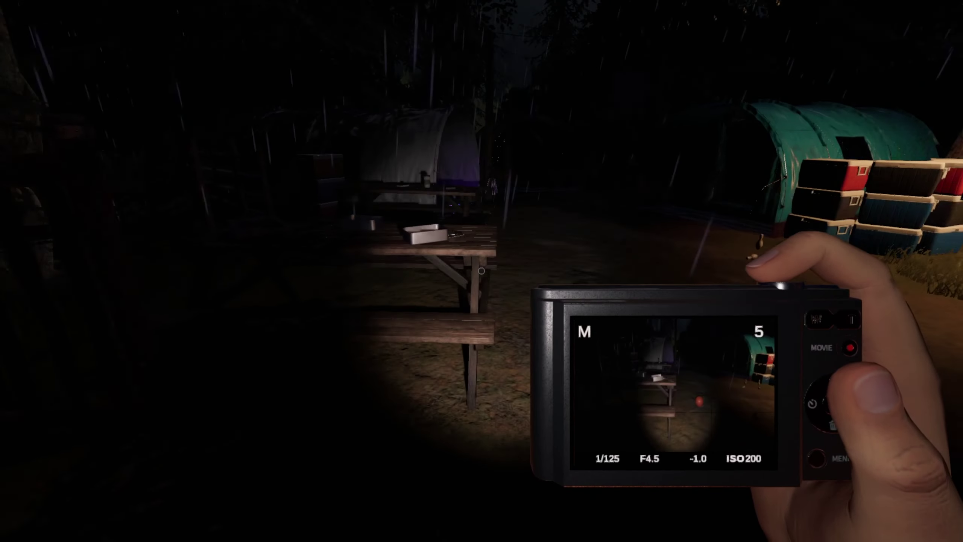
{"action": "key", "text": "w"}
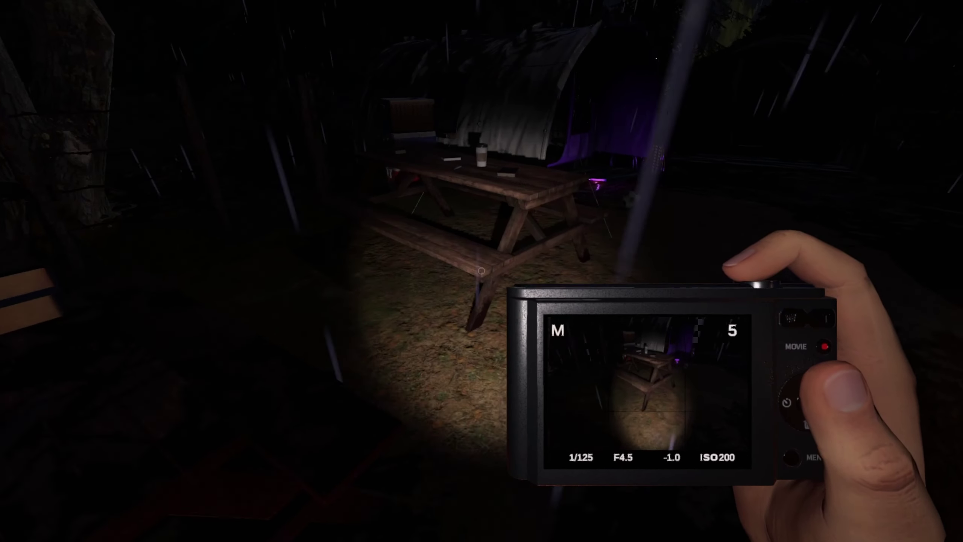
{"action": "key", "text": "w"}
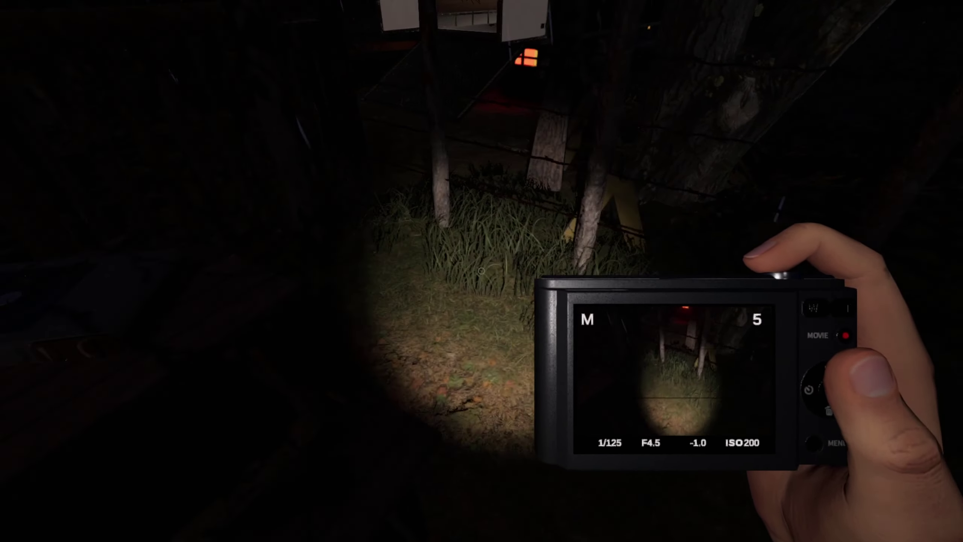
{"action": "key", "text": "w"}
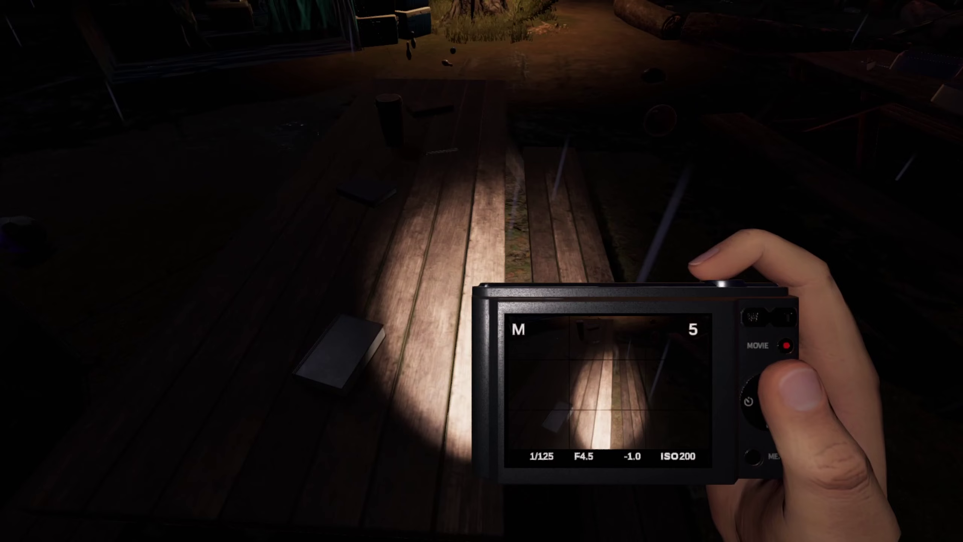
Step: Head to the purple-lit and white tents and look around inside the yellow-lit one
{"action": "key", "text": "w"}
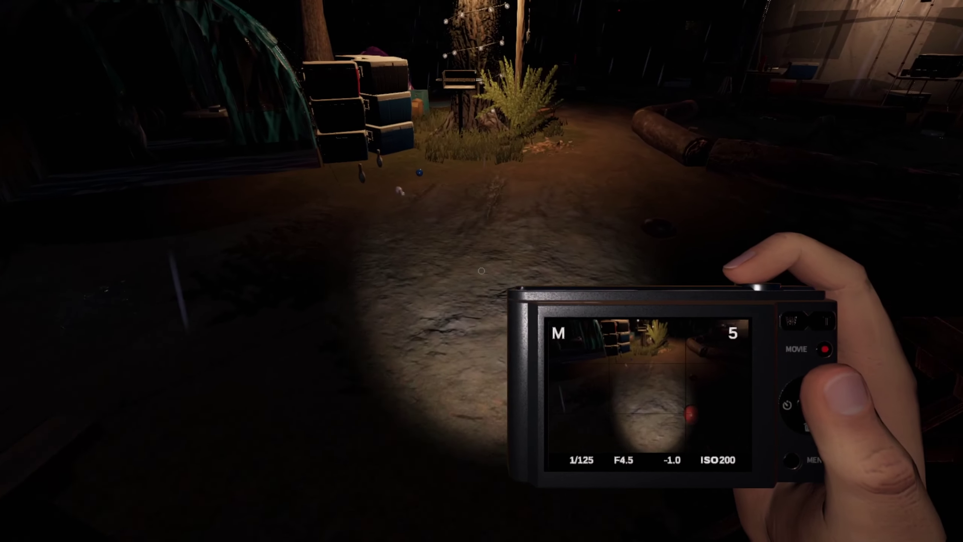
{"action": "key", "text": "w"}
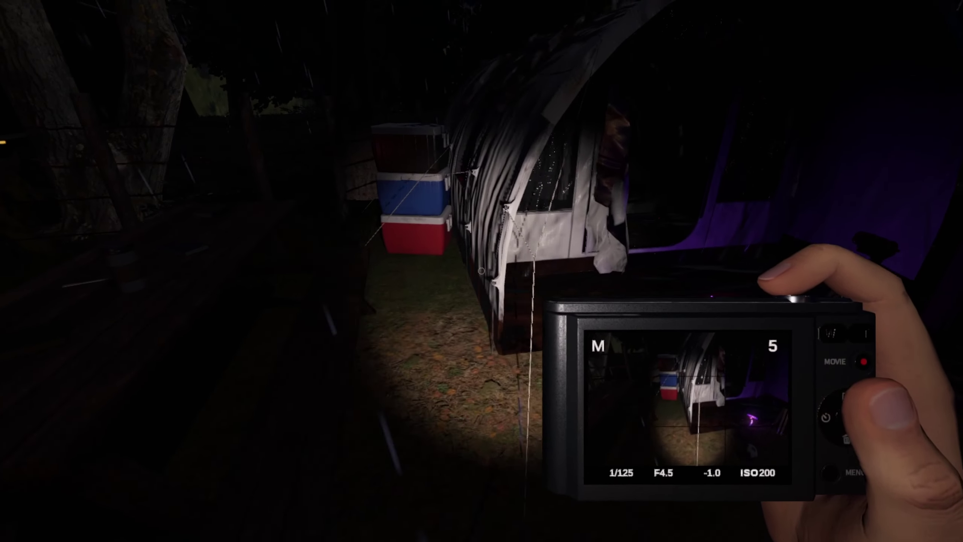
{"action": "key", "text": "w"}
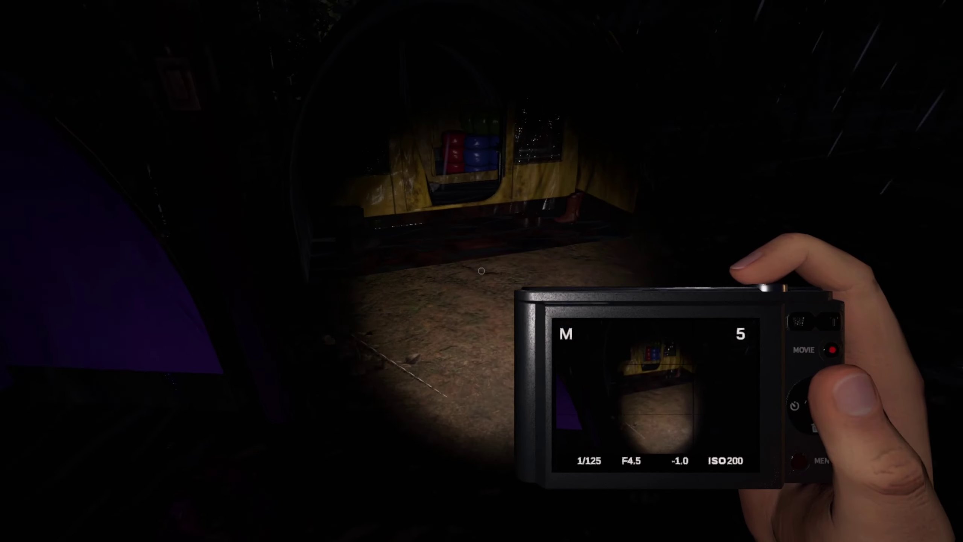
{"action": "key", "text": "w"}
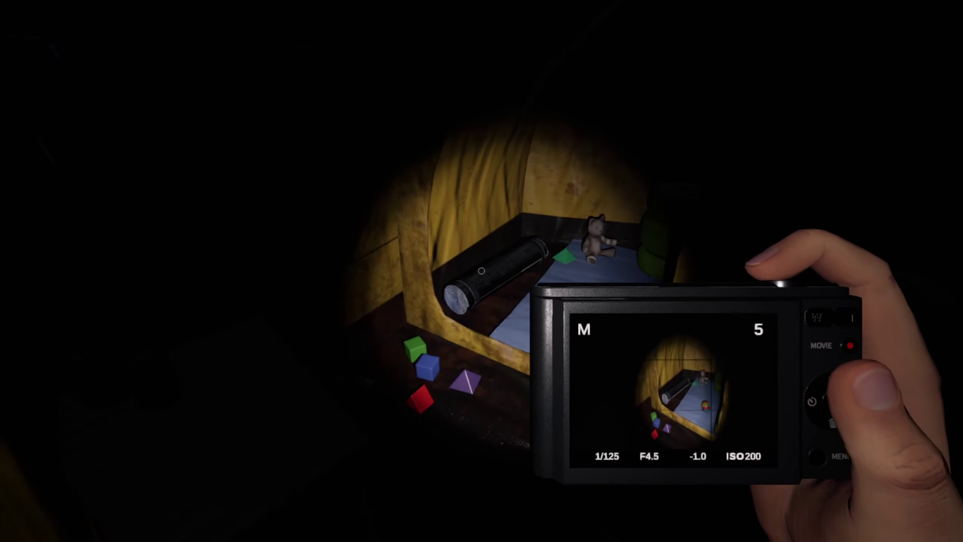
{"action": "key", "text": "w"}
{"action": "key", "text": "w"}
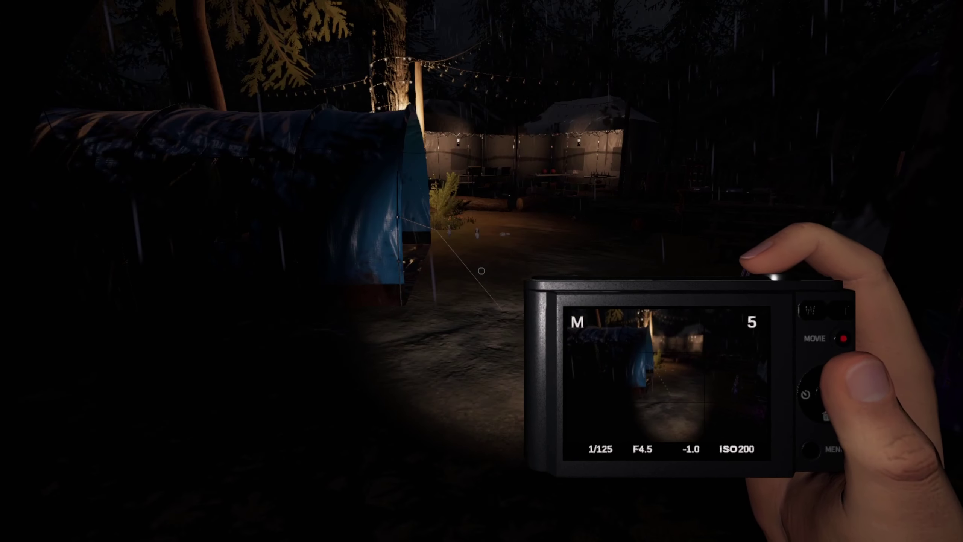
{"action": "scroll", "coordinate": [480, 270], "scroll_direction": "down", "scroll_amount": 1}
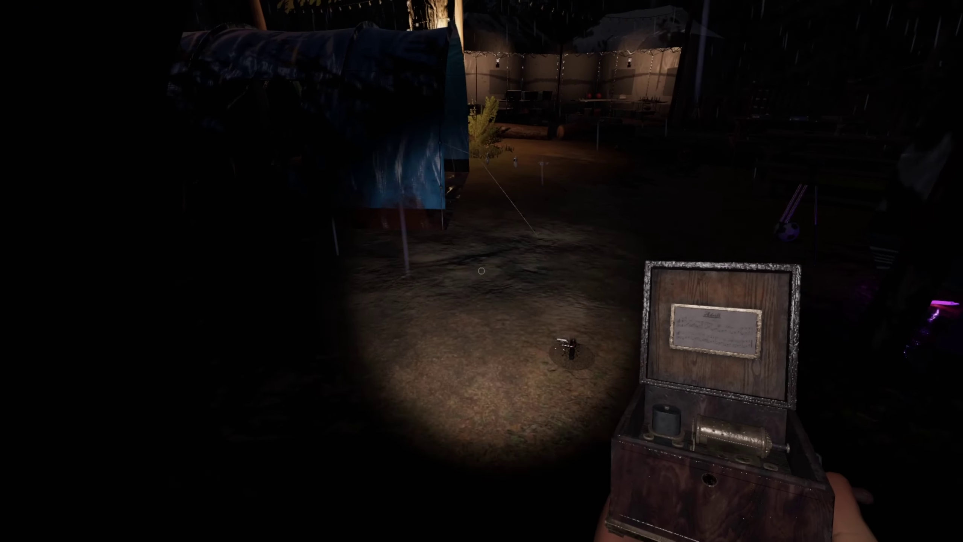
Step: Set the music box on the ground, switch to the camera, and walk back toward it
{"action": "key", "text": "f"}
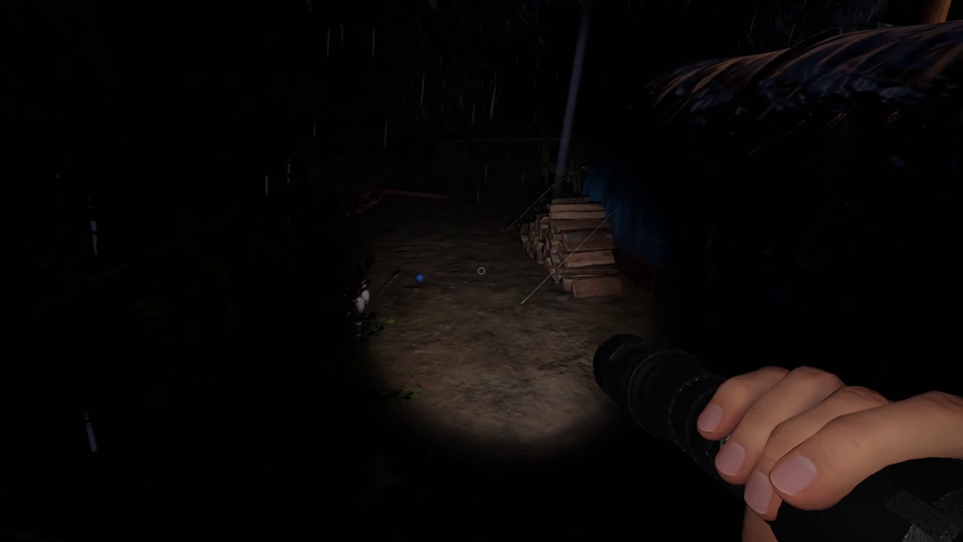
{"action": "key", "text": "q"}
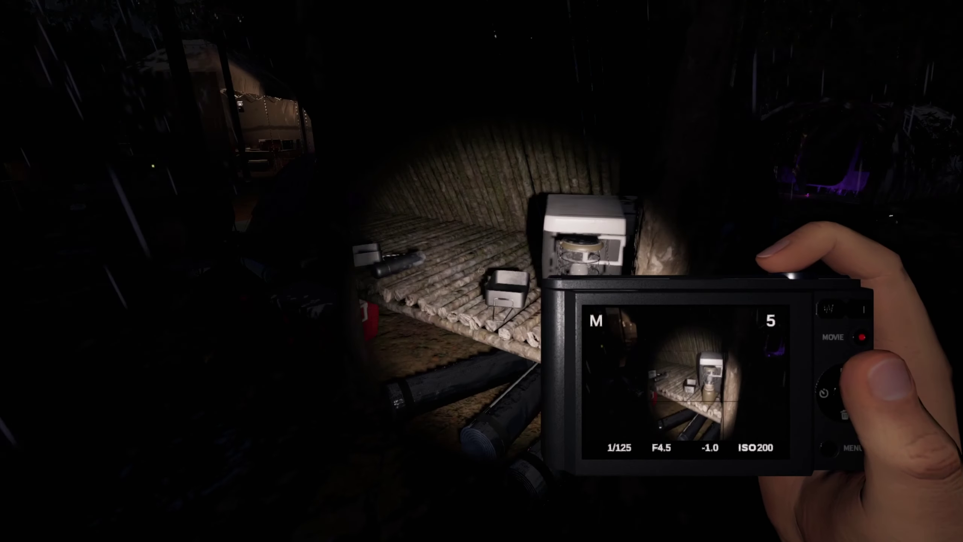
{"action": "key", "text": "w"}
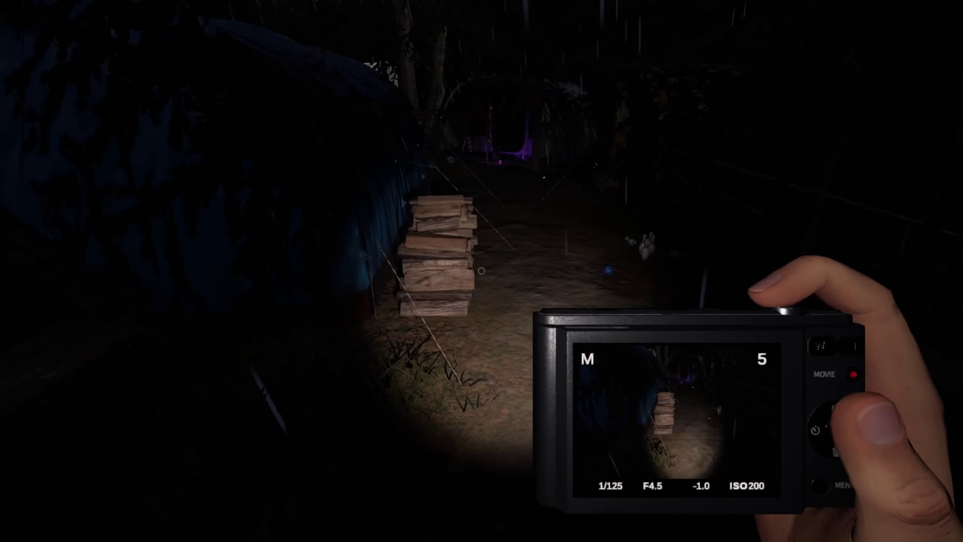
{"action": "key", "text": "w"}
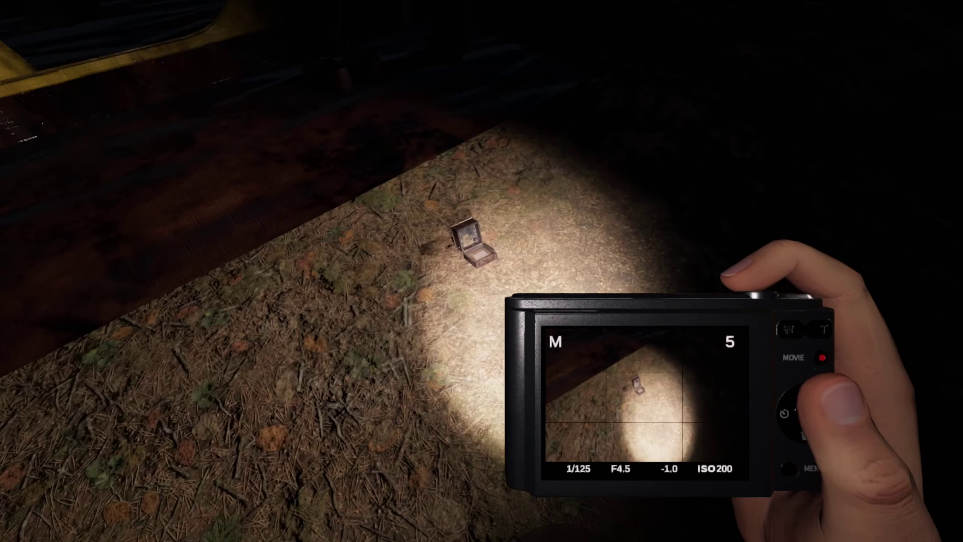
Step: Photograph the music box on the ground, then walk back through the tent to the truck
{"action": "left_click", "coordinate": [482, 271]}
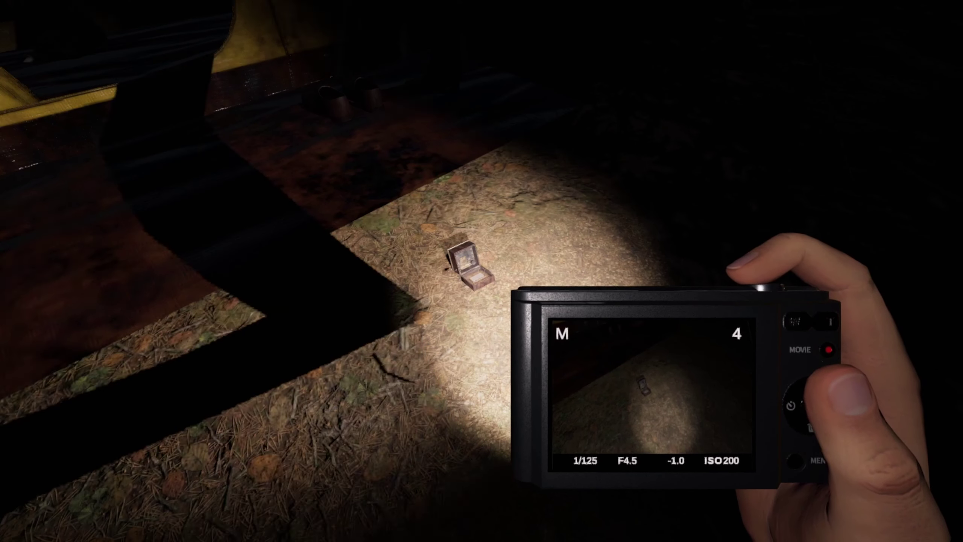
{"action": "key", "text": "w"}
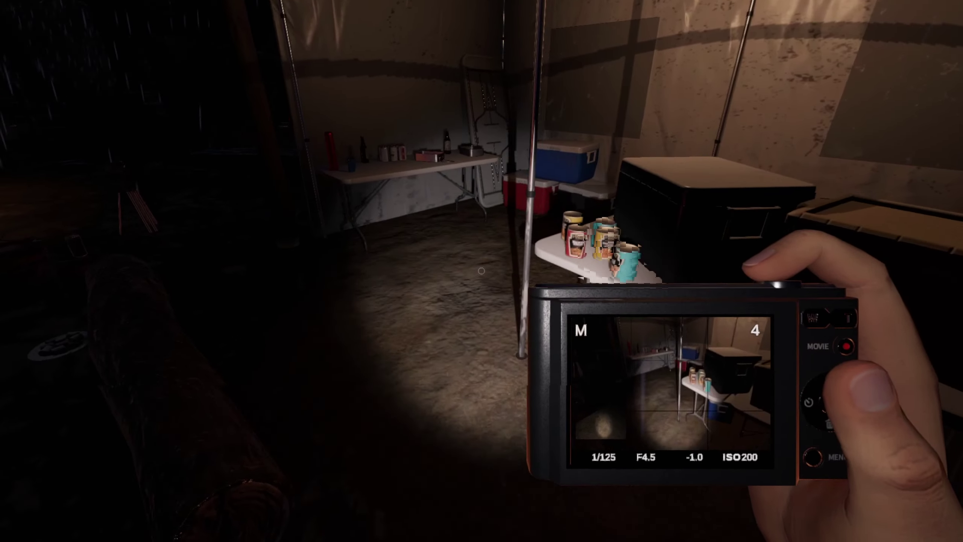
{"action": "key", "text": "w"}
{"action": "key", "text": "w"}
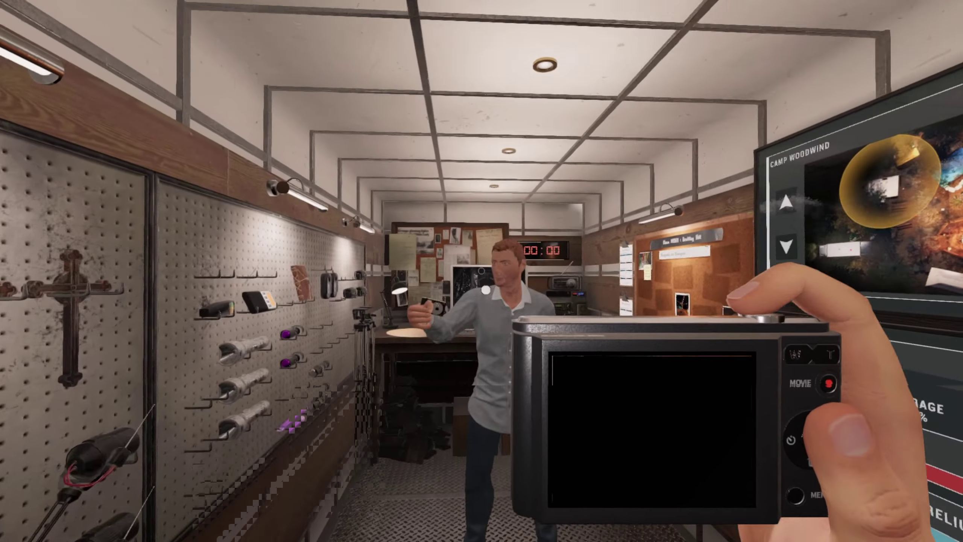
Step: Stow the camera and check the journal's Photos, Ghosts and Evidence pages before closing it
{"action": "key", "text": "q"}
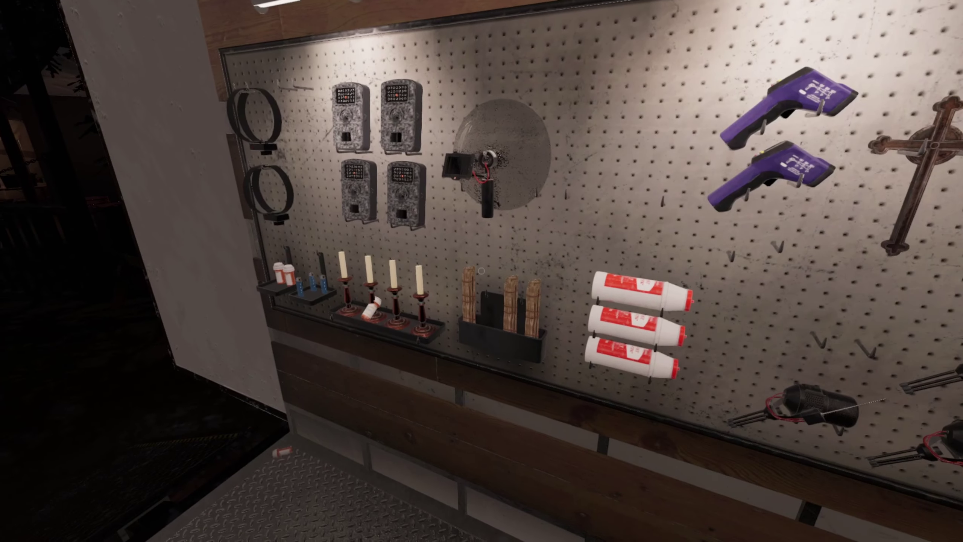
{"action": "key", "text": "j"}
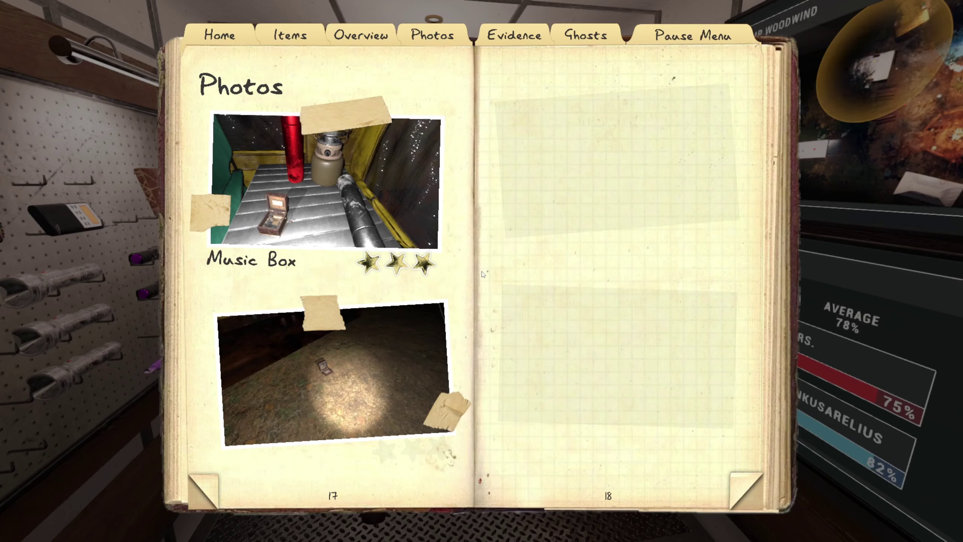
{"action": "left_click", "coordinate": [565, 36]}
{"action": "left_click", "coordinate": [517, 36]}
{"action": "key", "text": "j"}
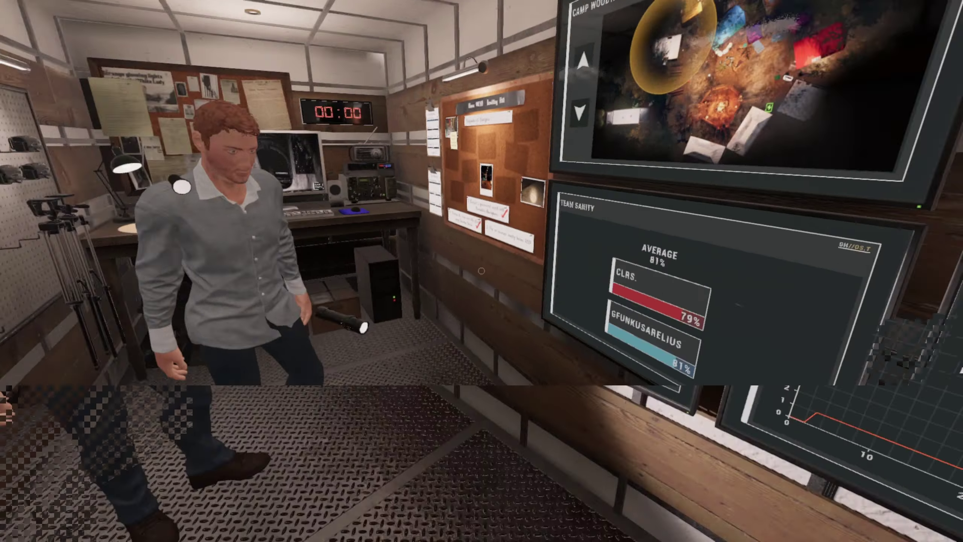